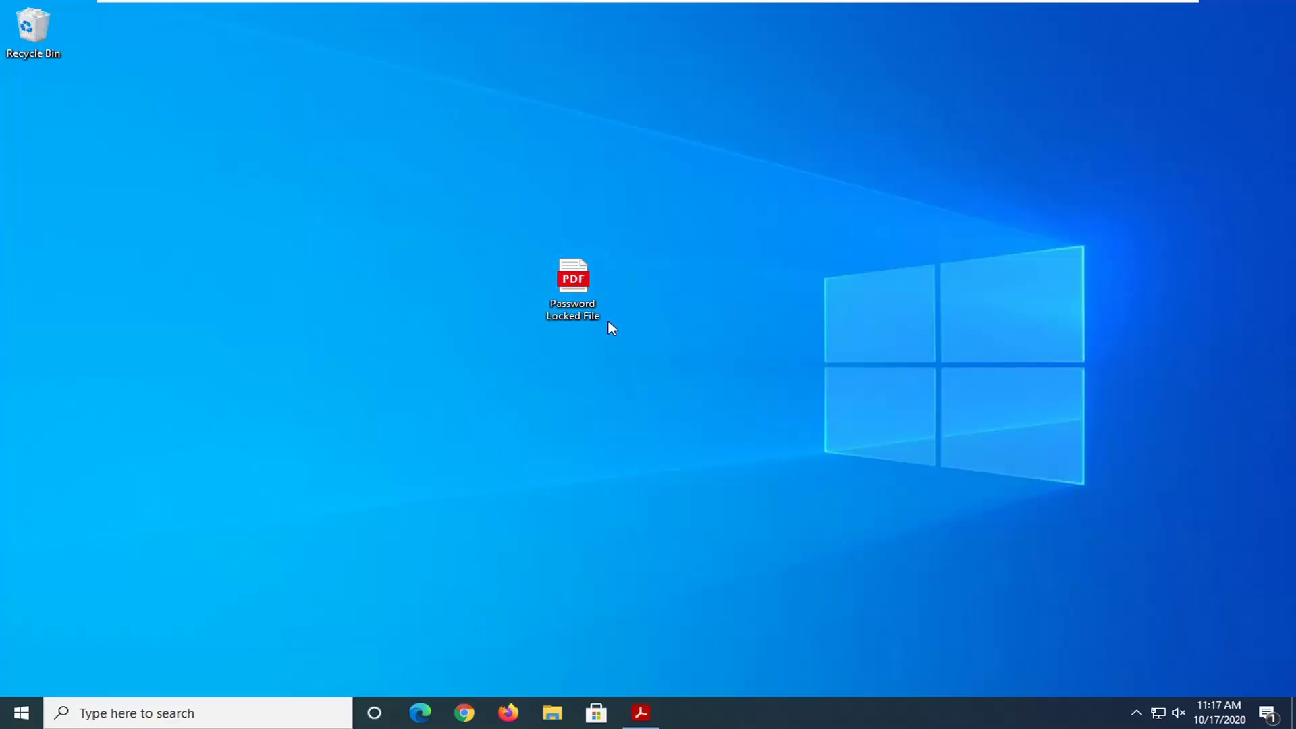
Step: Open Password Locked File in Edge and unlock it with its password
{"action": "double_click", "coordinate": [572, 282]}
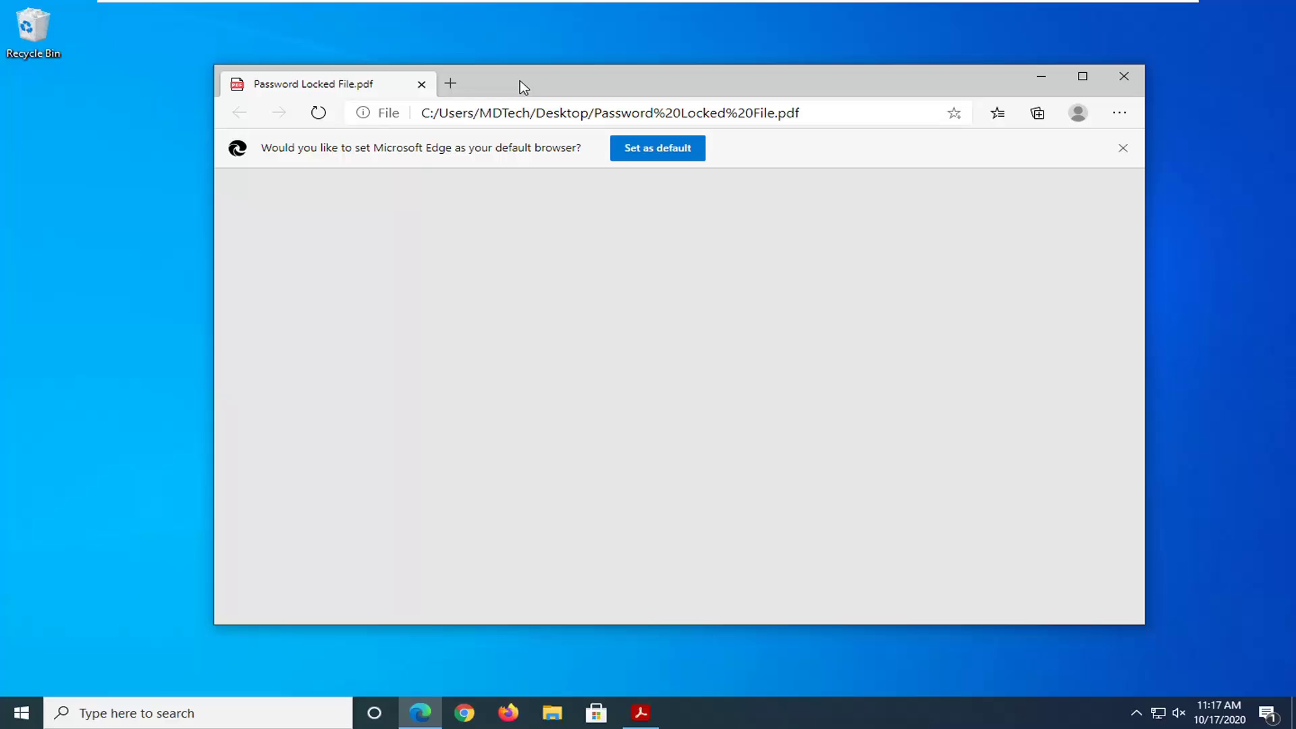
{"action": "left_click_drag", "start_coordinate": [538, 78], "coordinate": [529, 63]}
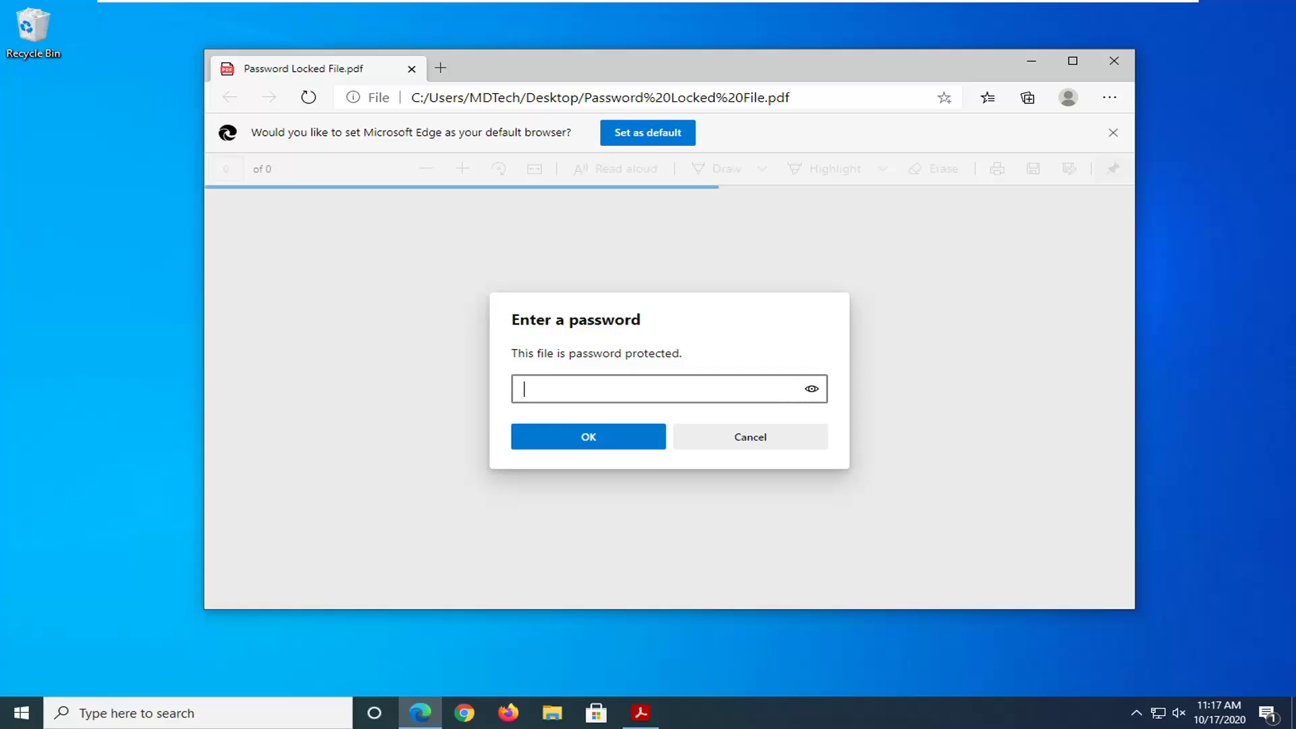
{"action": "key", "text": "Return"}
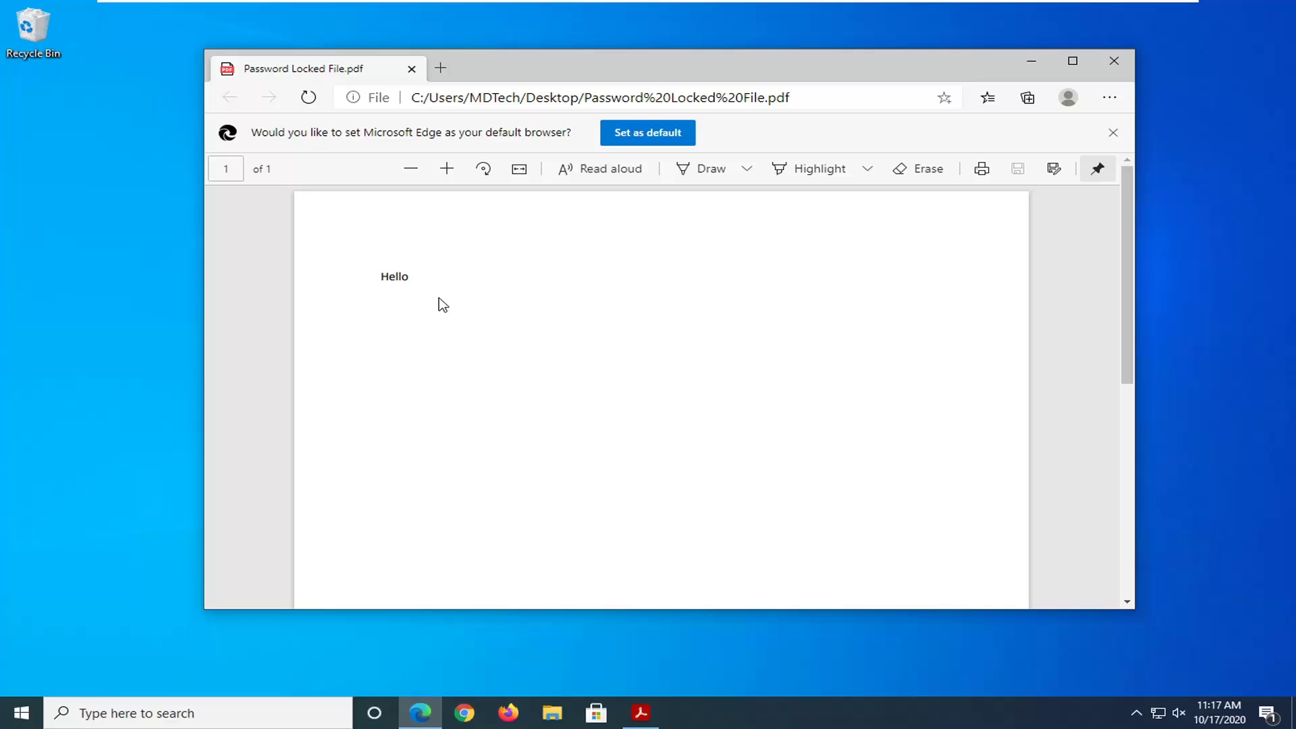
Step: Close Edge, move the locked PDF icon, and load google.com in one Chrome tab
{"action": "left_click", "coordinate": [1121, 60]}
{"action": "left_click_drag", "start_coordinate": [544, 264], "coordinate": [341, 182]}
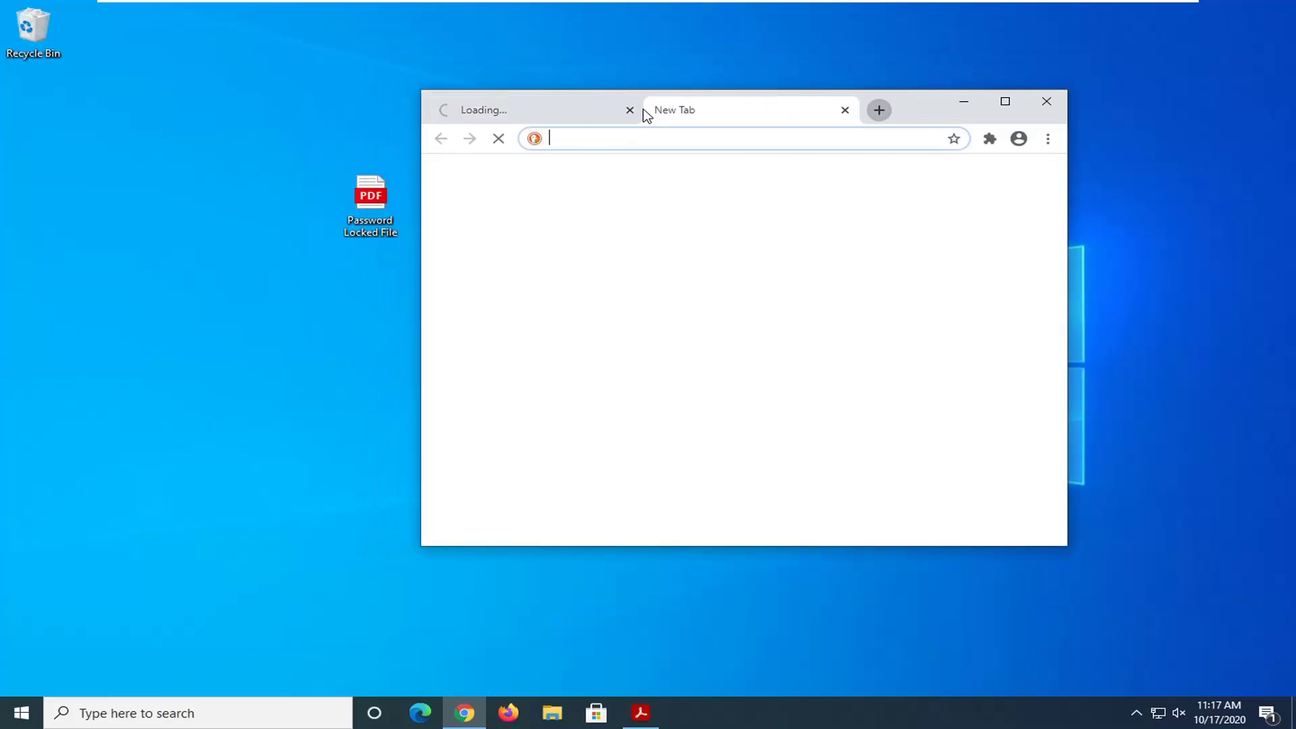
{"action": "left_click", "coordinate": [629, 110]}
{"action": "type", "text": "goo"}
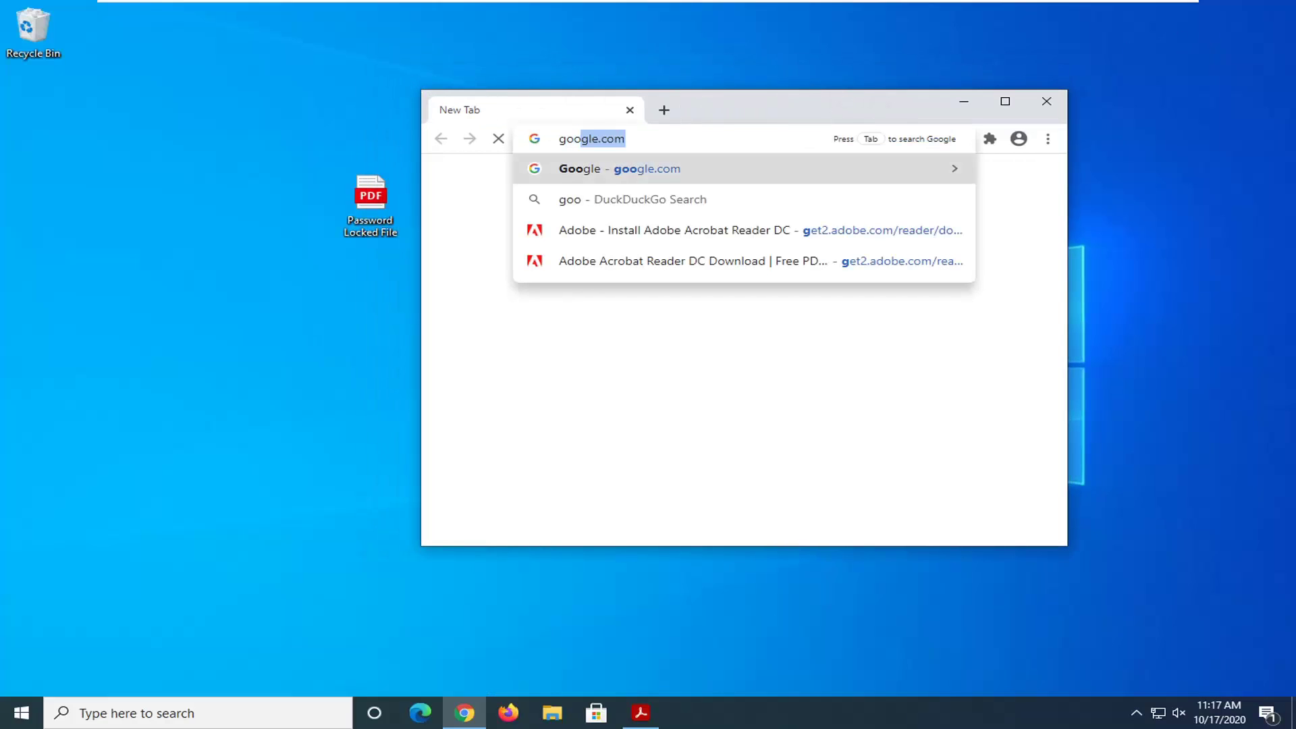
{"action": "type", "text": "gle.com"}
{"action": "key", "text": "Return"}
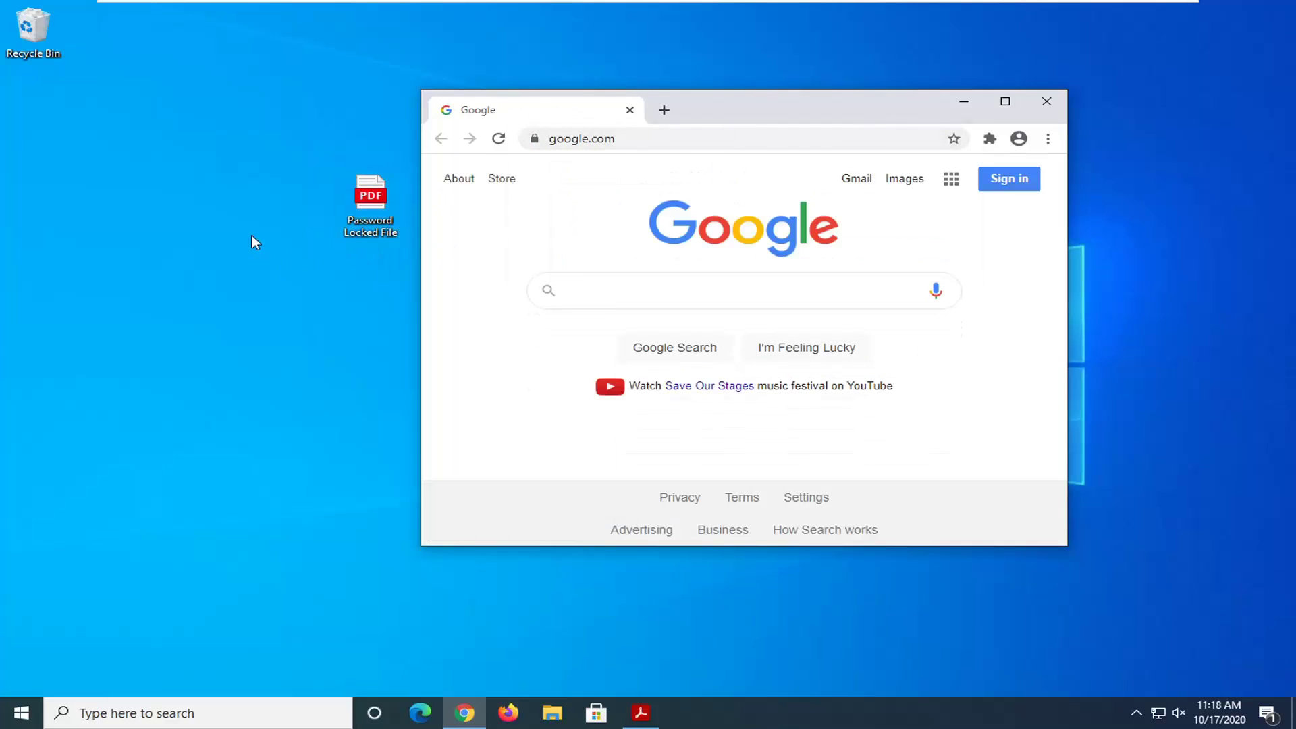
{"action": "left_click", "coordinate": [359, 201]}
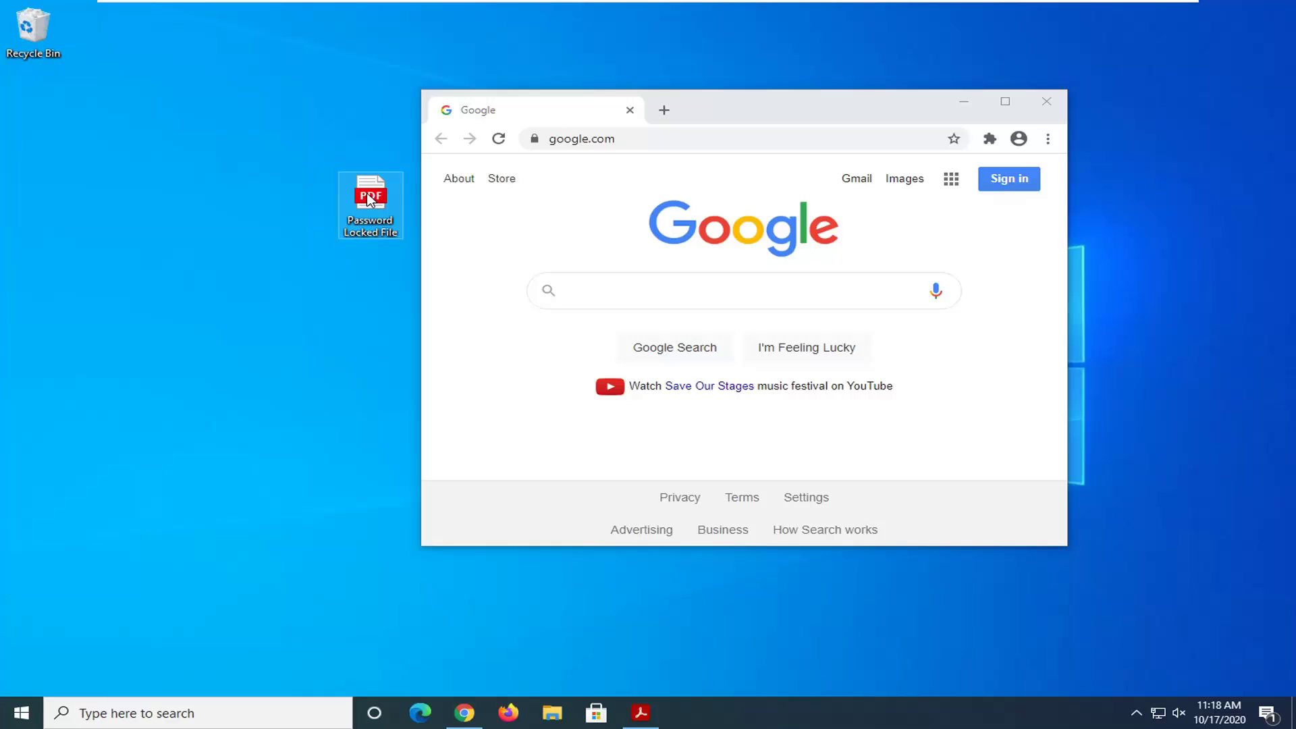
Step: Drag Password Locked File into maximized Chrome and unlock it with the corrected password
{"action": "mouse_move", "coordinate": [359, 201]}
{"action": "left_mouse_down"}
{"action": "mouse_move", "coordinate": [590, 233]}
{"action": "mouse_move", "coordinate": [659, 227]}
{"action": "mouse_move", "coordinate": [576, 230]}
{"action": "left_mouse_up"}
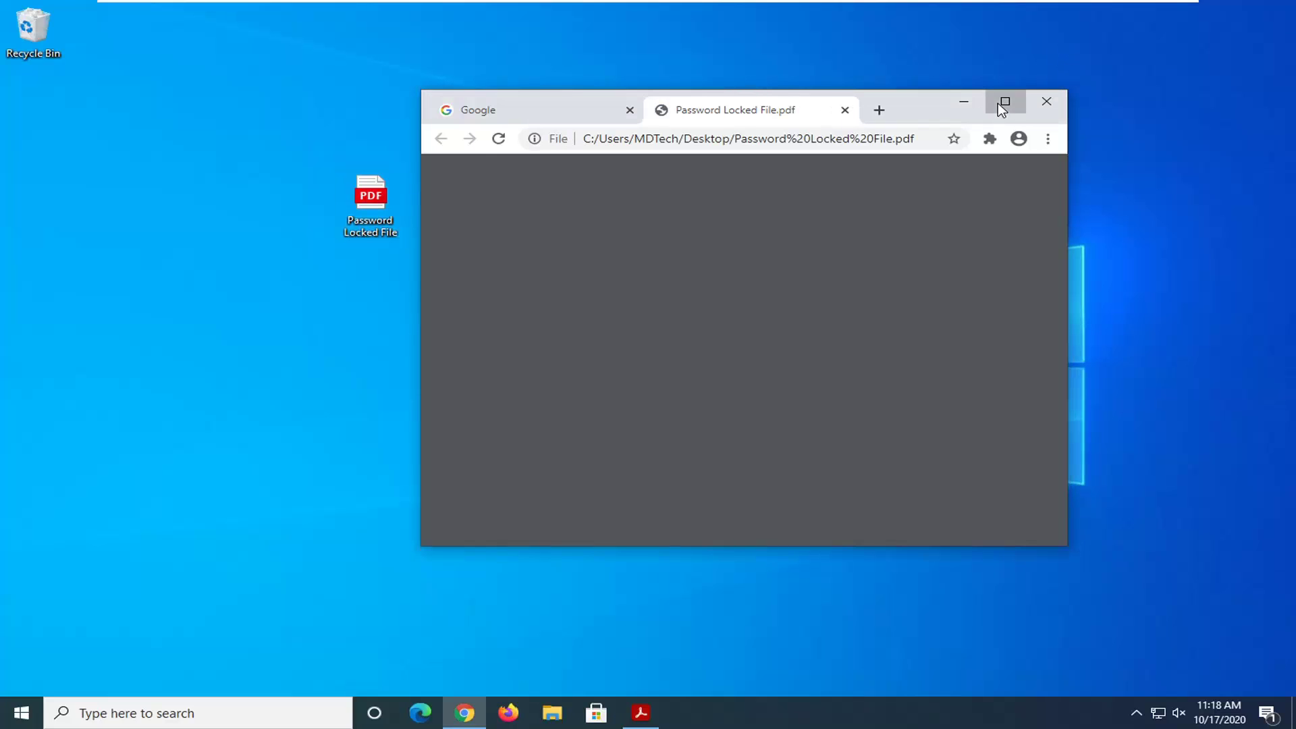
{"action": "left_click", "coordinate": [1000, 106]}
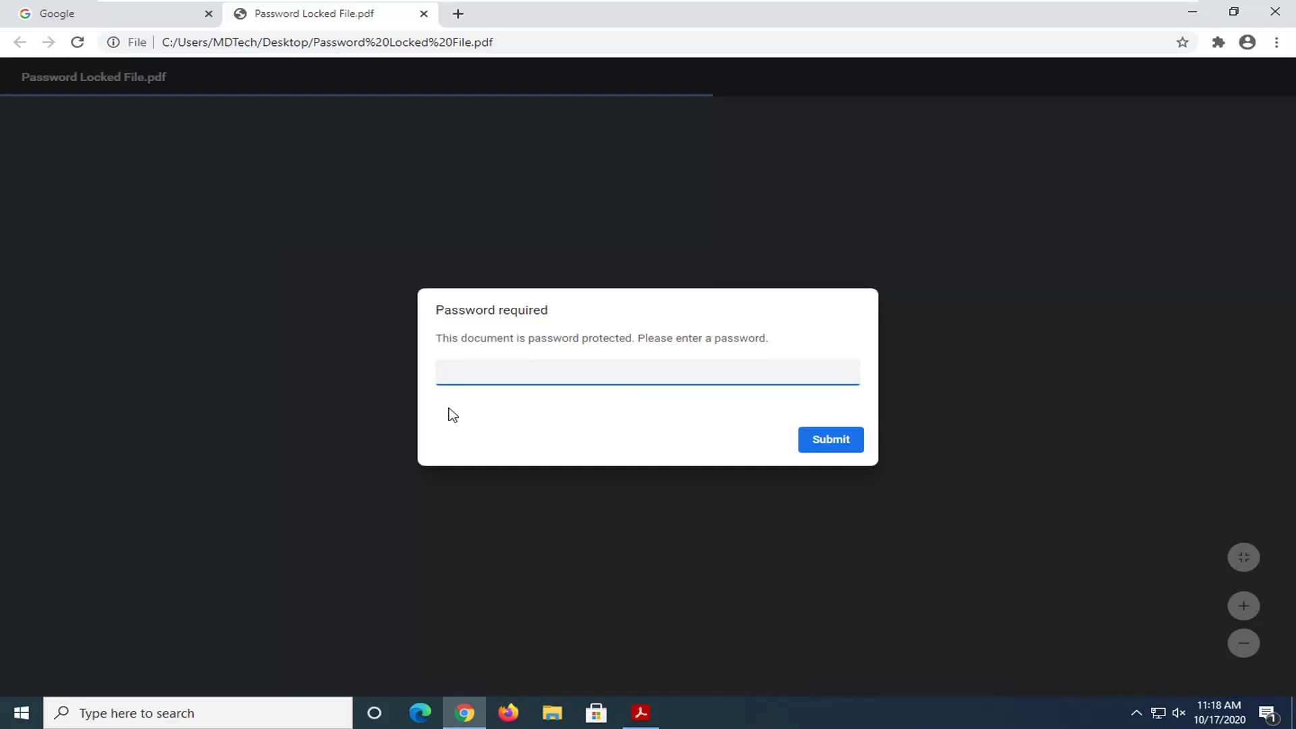
{"action": "key", "text": "Return"}
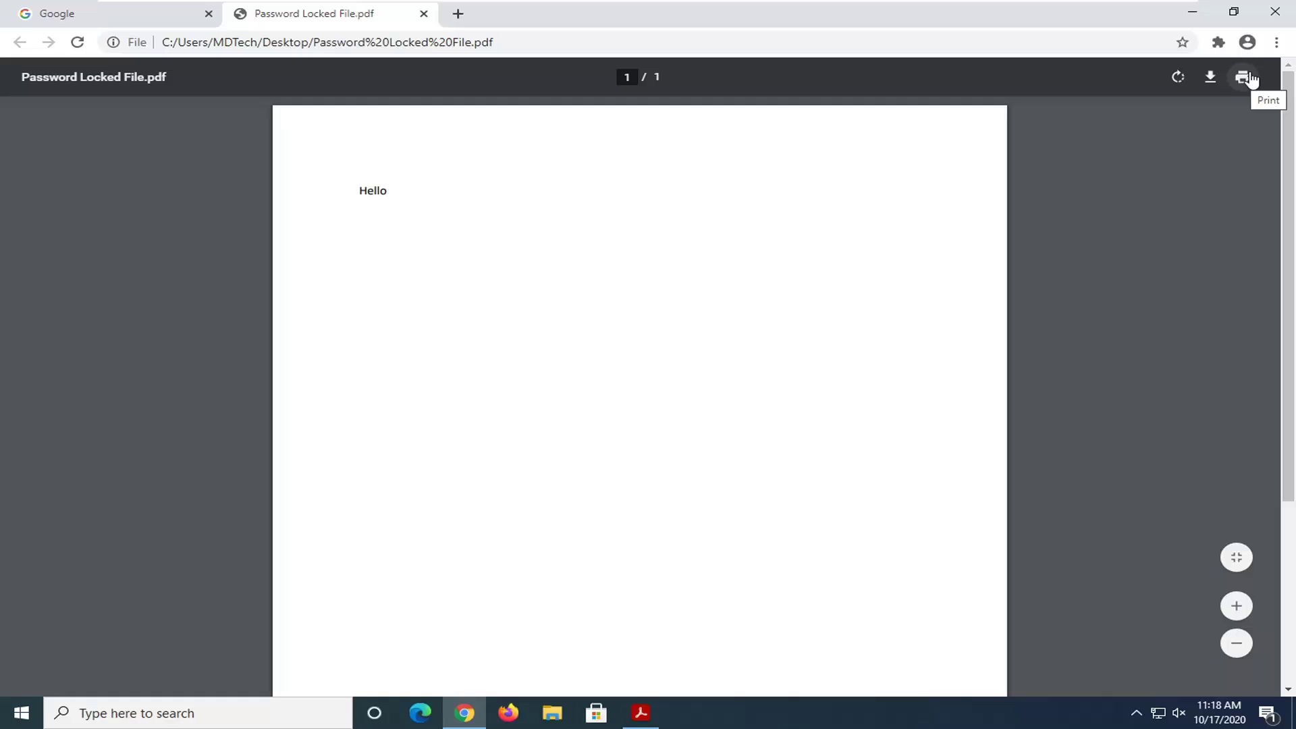
Step: Print the unlocked PDF with destination Save as PDF and start saving to the Desktop
{"action": "left_click", "coordinate": [1276, 43]}
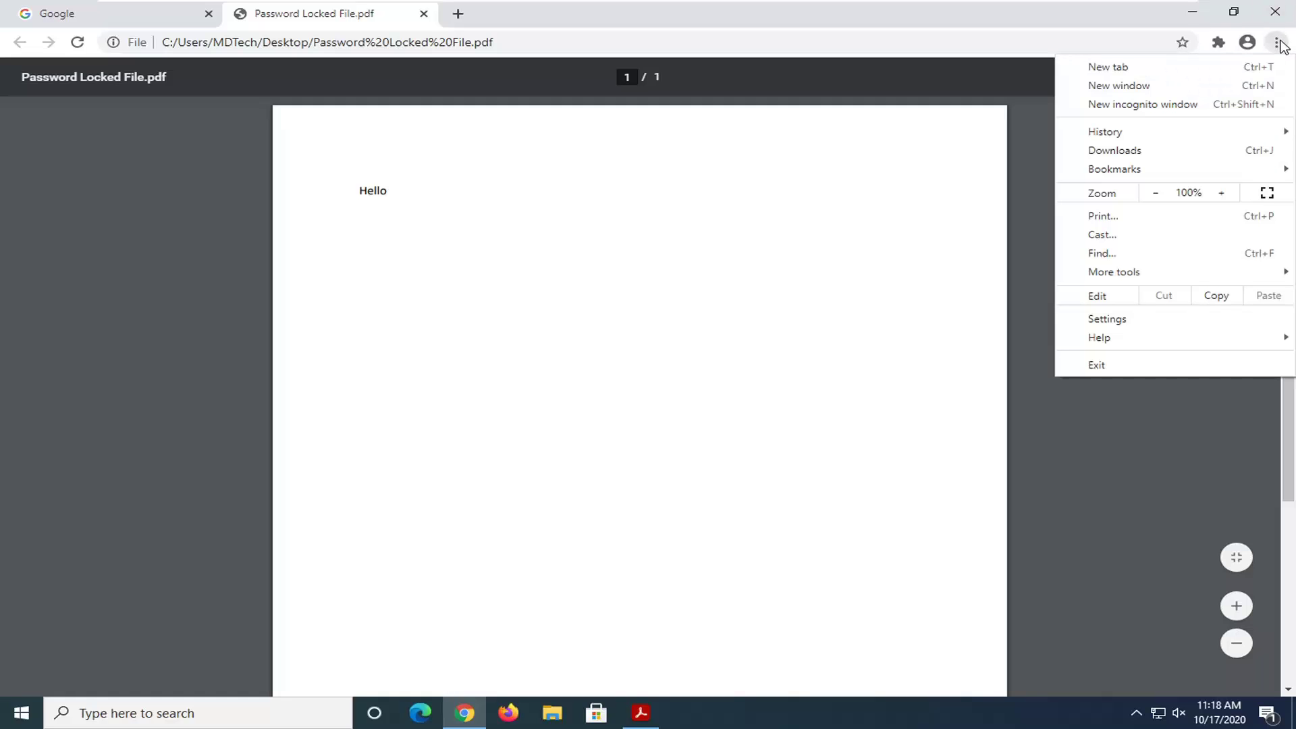
{"action": "left_click", "coordinate": [1096, 220]}
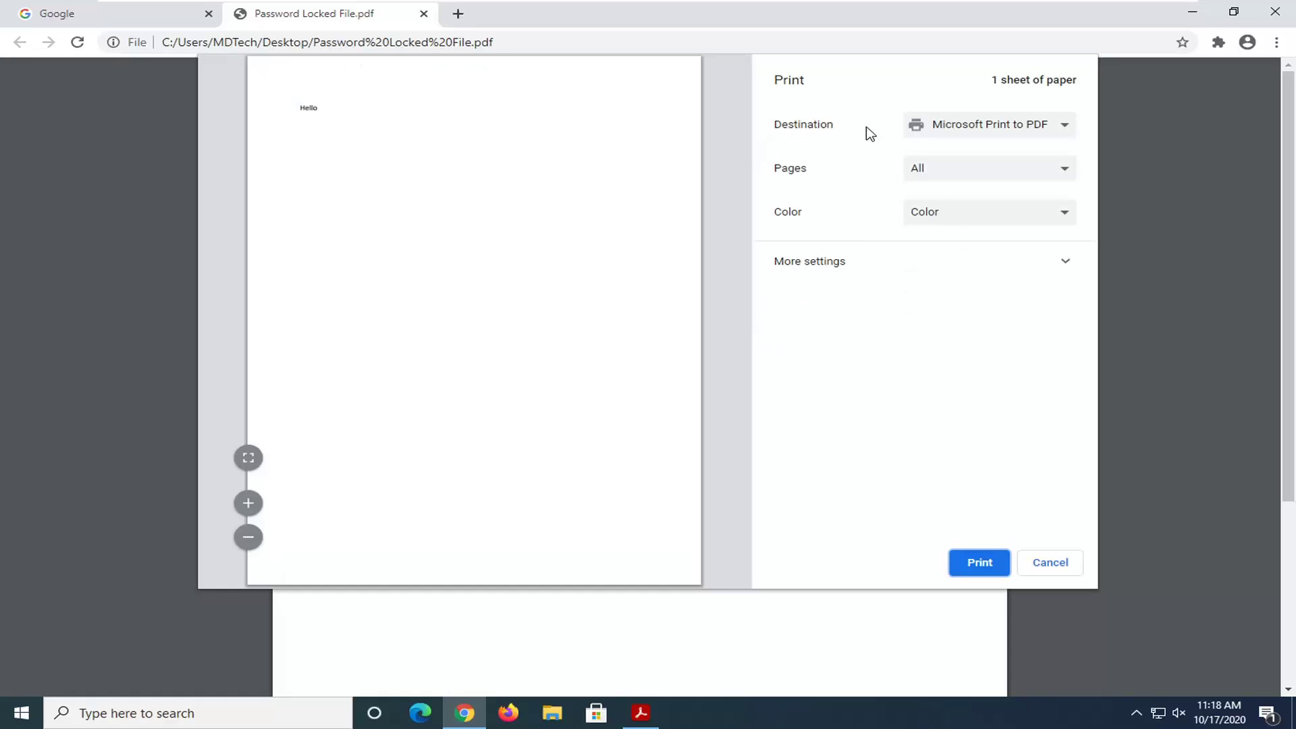
{"action": "left_click", "coordinate": [961, 127]}
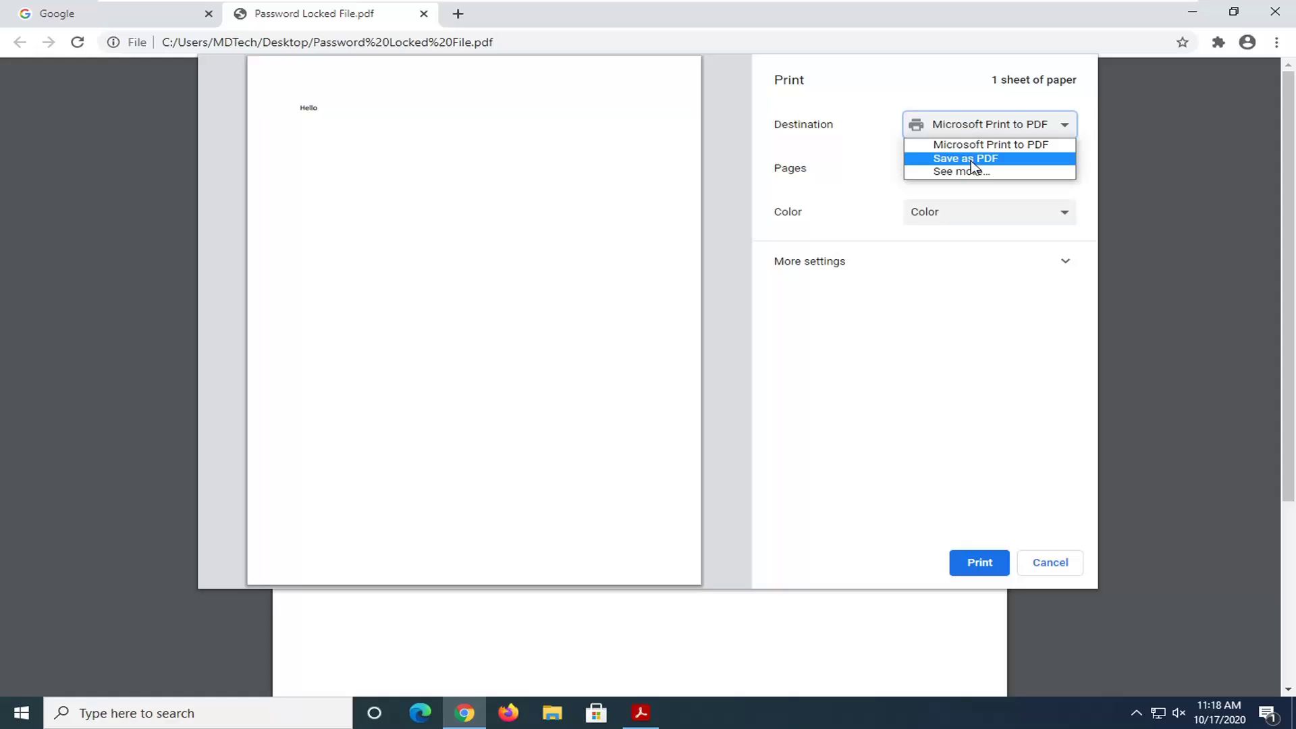
{"action": "left_click", "coordinate": [970, 160]}
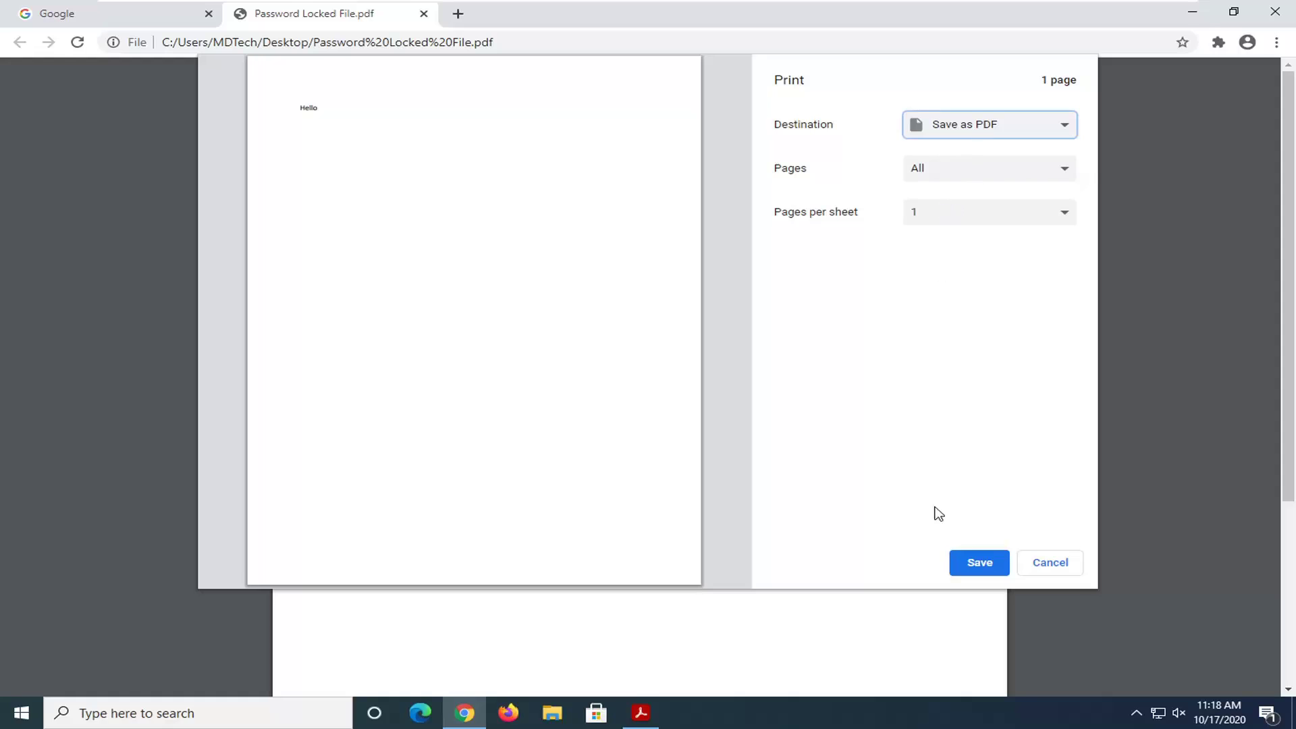
{"action": "left_click", "coordinate": [973, 566]}
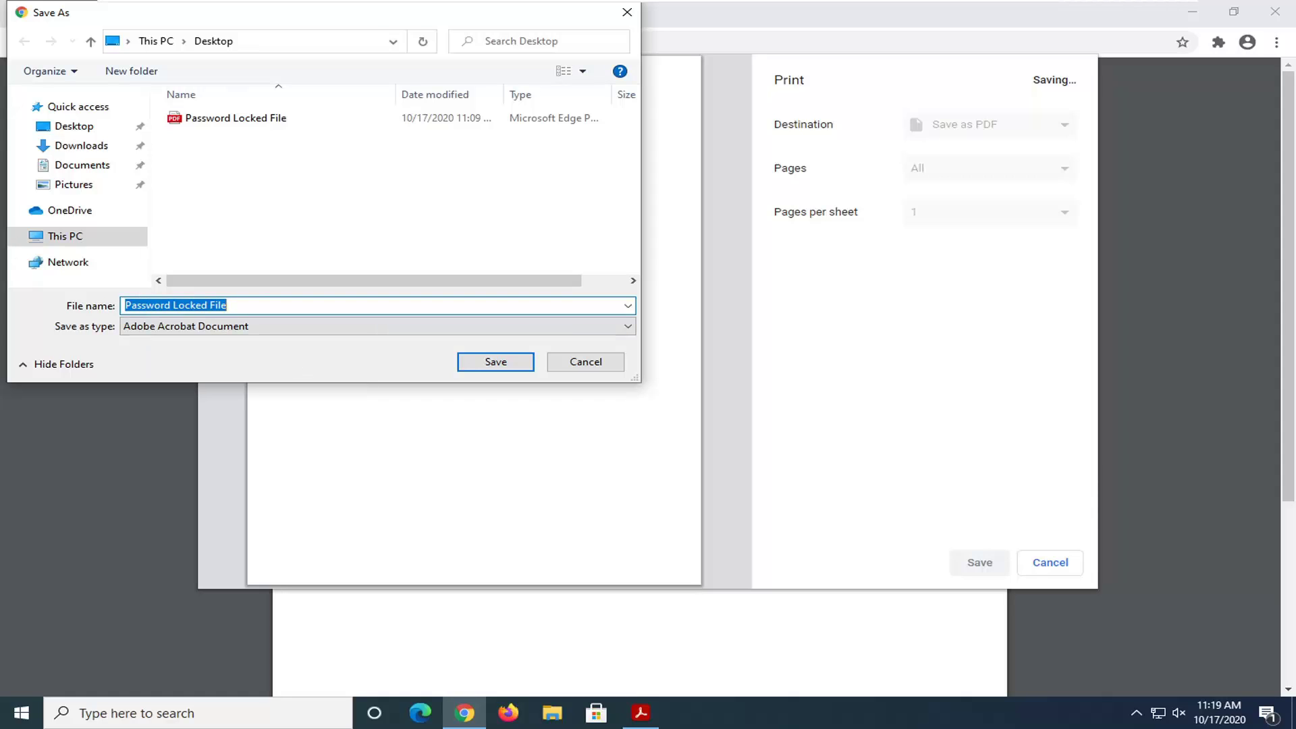
{"action": "type", "text": "N"}
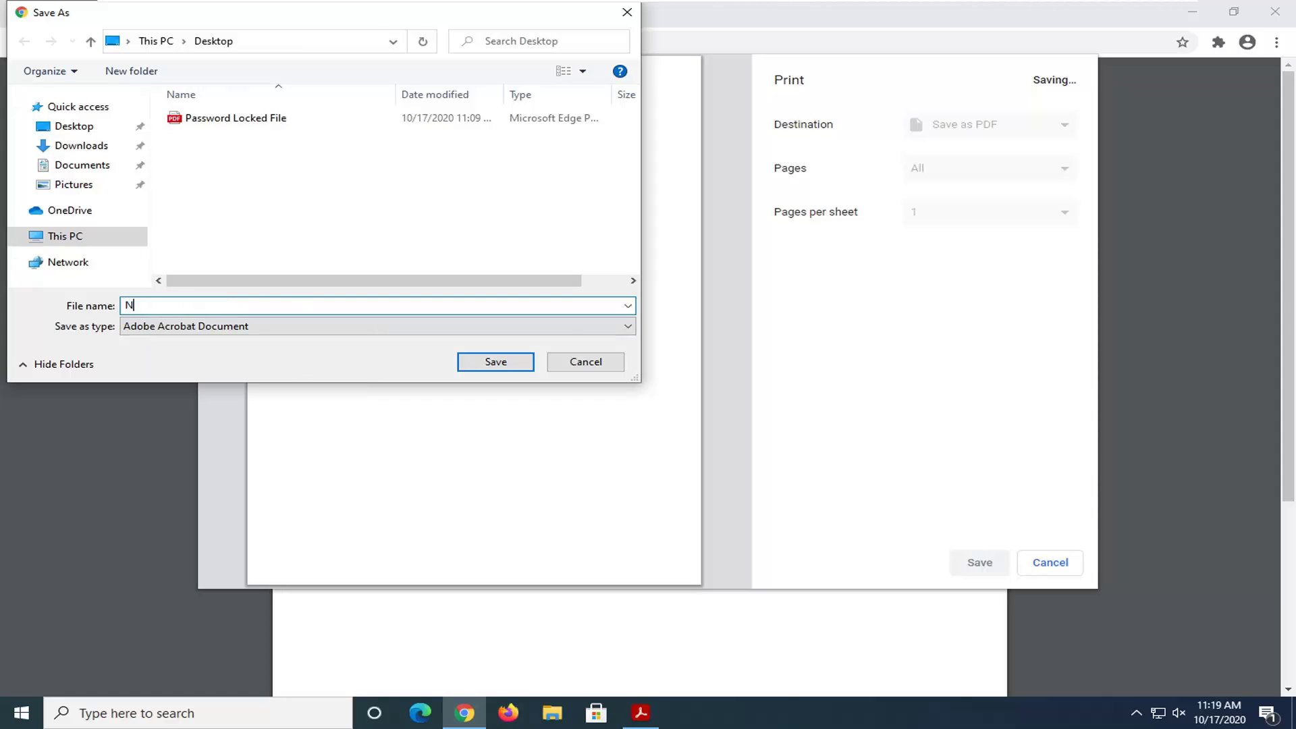
{"action": "type", "text": "o Password"}
{"action": "type", "text": " File"}
Step: Save the copy to the Desktop as 'No Password File' and minimize Chrome
{"action": "left_click", "coordinate": [501, 365]}
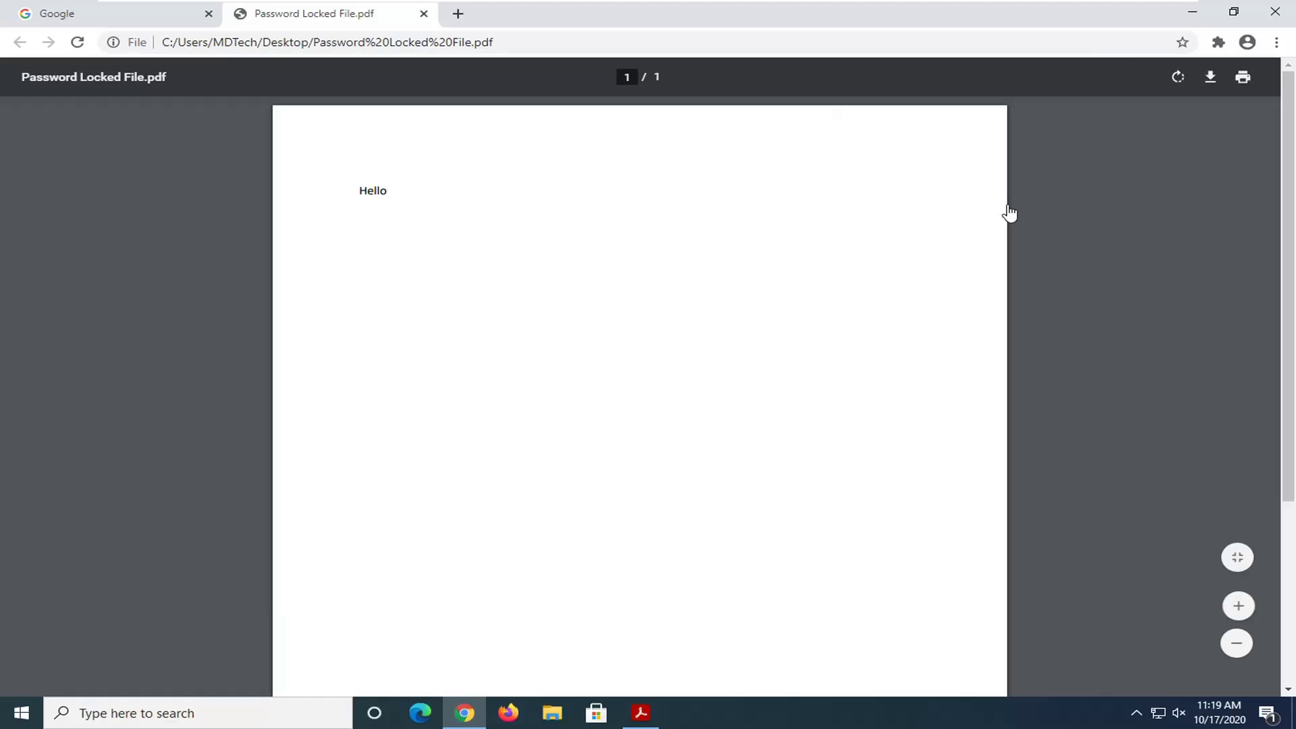
{"action": "left_click", "coordinate": [1187, 14]}
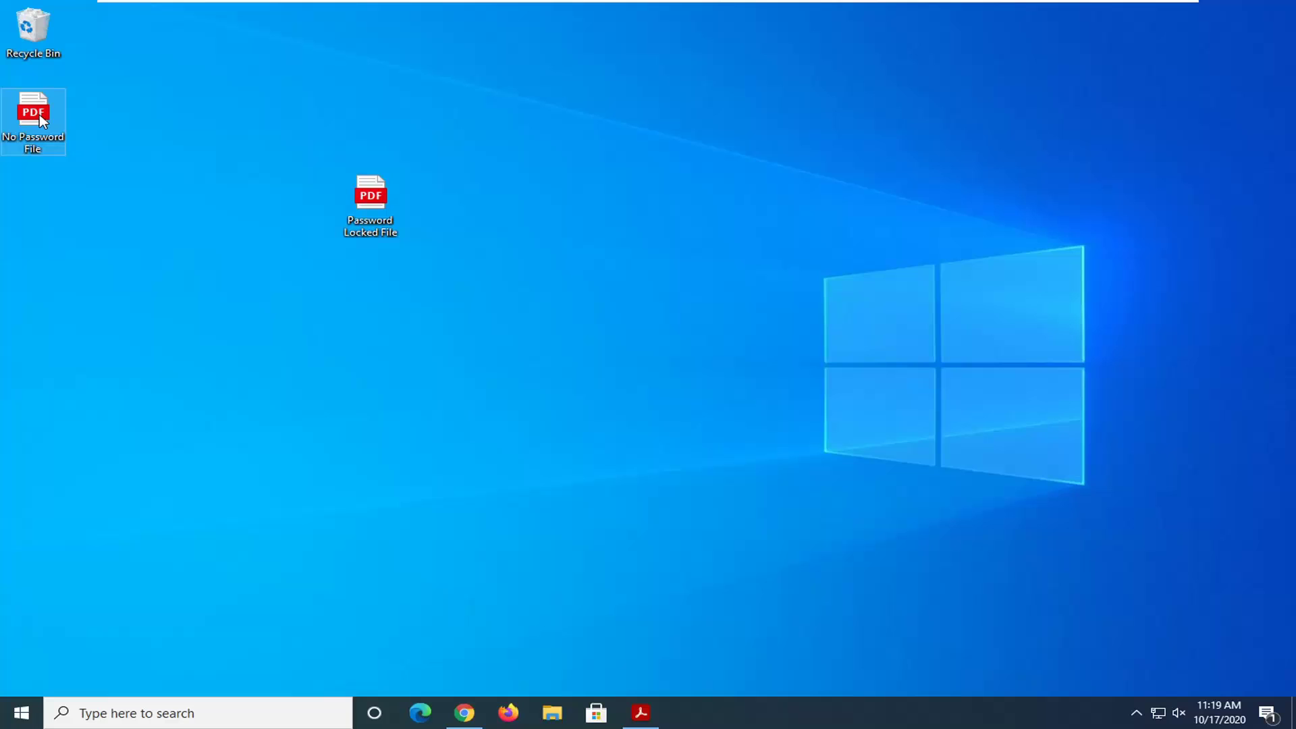
Step: Open No Password File in Edge without a password prompt, rearranging the window and icons
{"action": "double_click", "coordinate": [40, 119]}
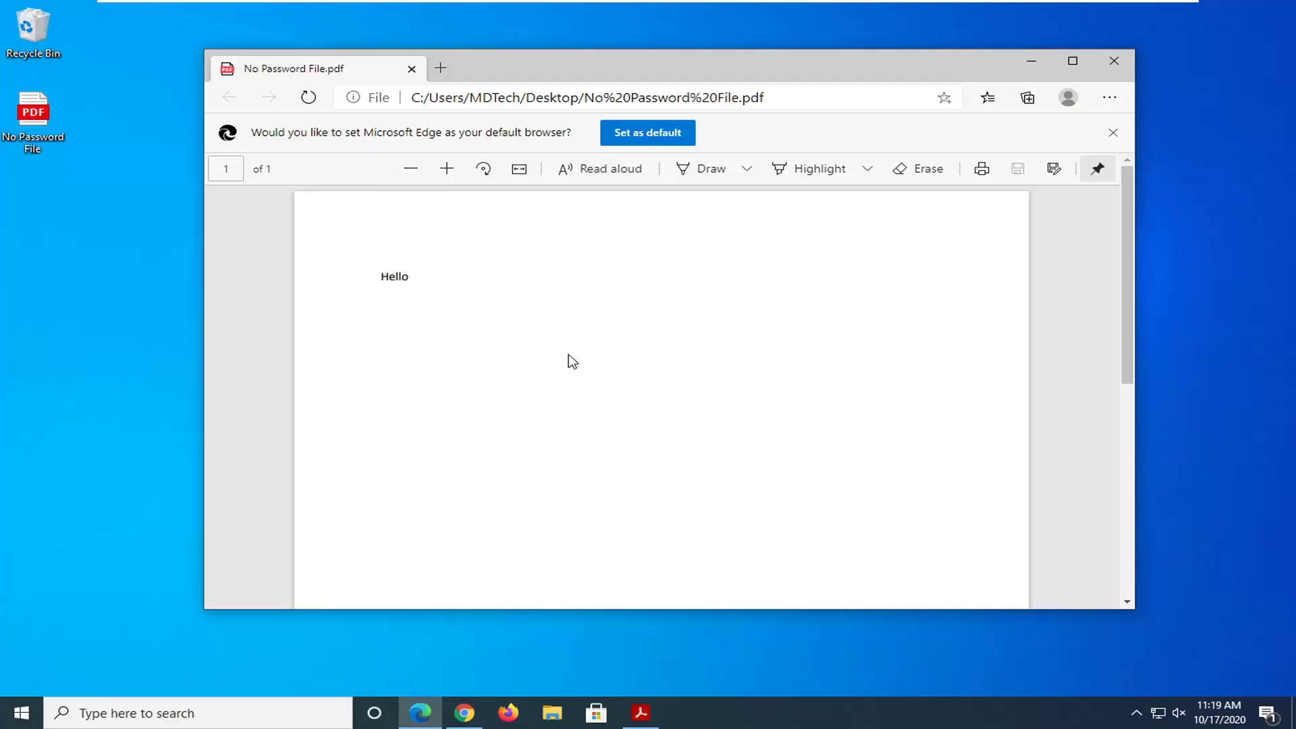
{"action": "scroll", "coordinate": [767, 287], "scroll_direction": "down", "scroll_amount": 1}
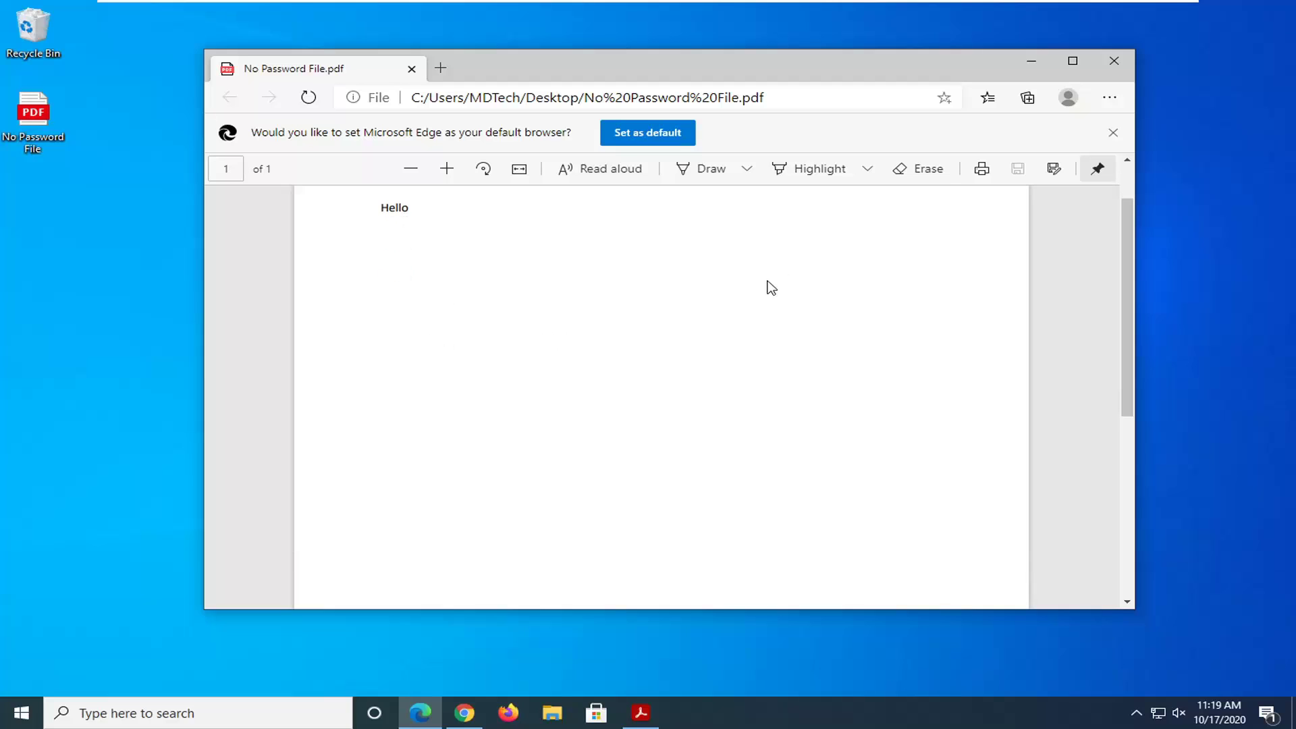
{"action": "scroll", "coordinate": [817, 341], "scroll_direction": "up", "scroll_amount": 1}
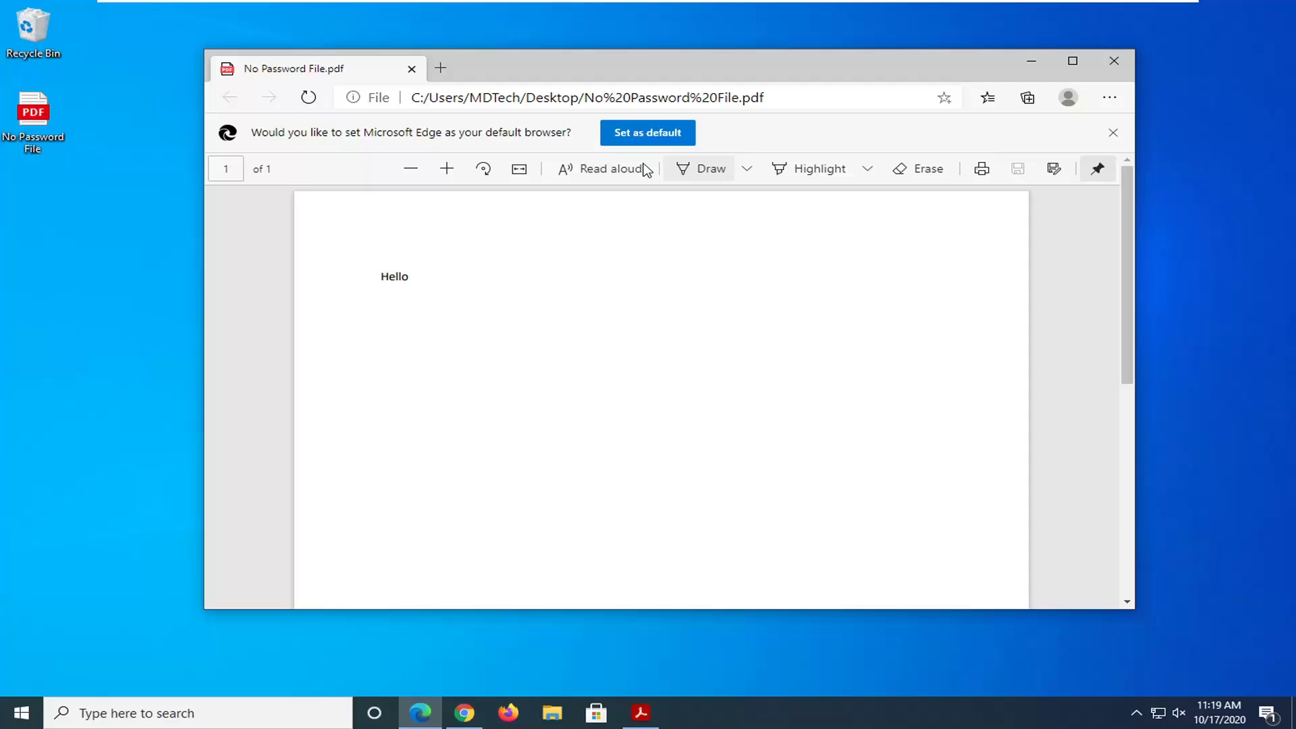
{"action": "mouse_move", "coordinate": [642, 58]}
{"action": "left_mouse_down"}
{"action": "mouse_move", "coordinate": [772, 137]}
{"action": "mouse_move", "coordinate": [874, 144]}
{"action": "left_mouse_up"}
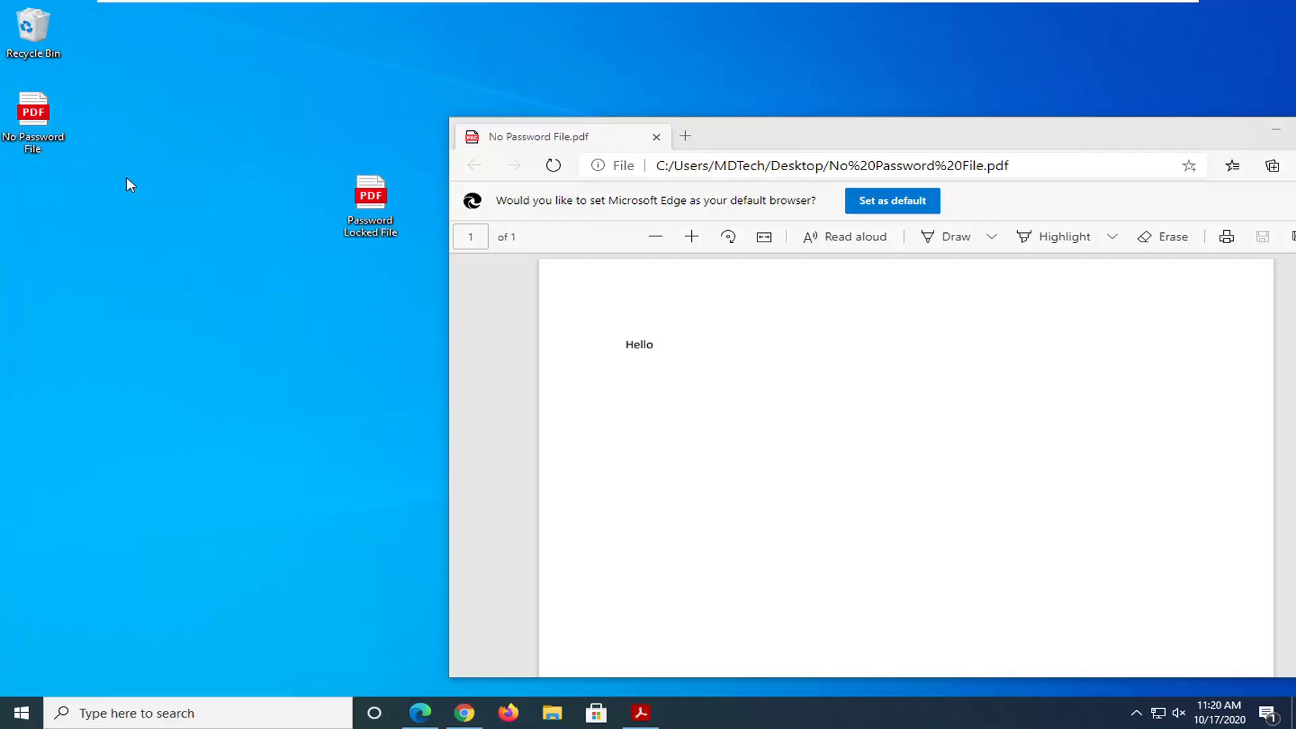
{"action": "left_click_drag", "start_coordinate": [373, 123], "coordinate": [2, 203]}
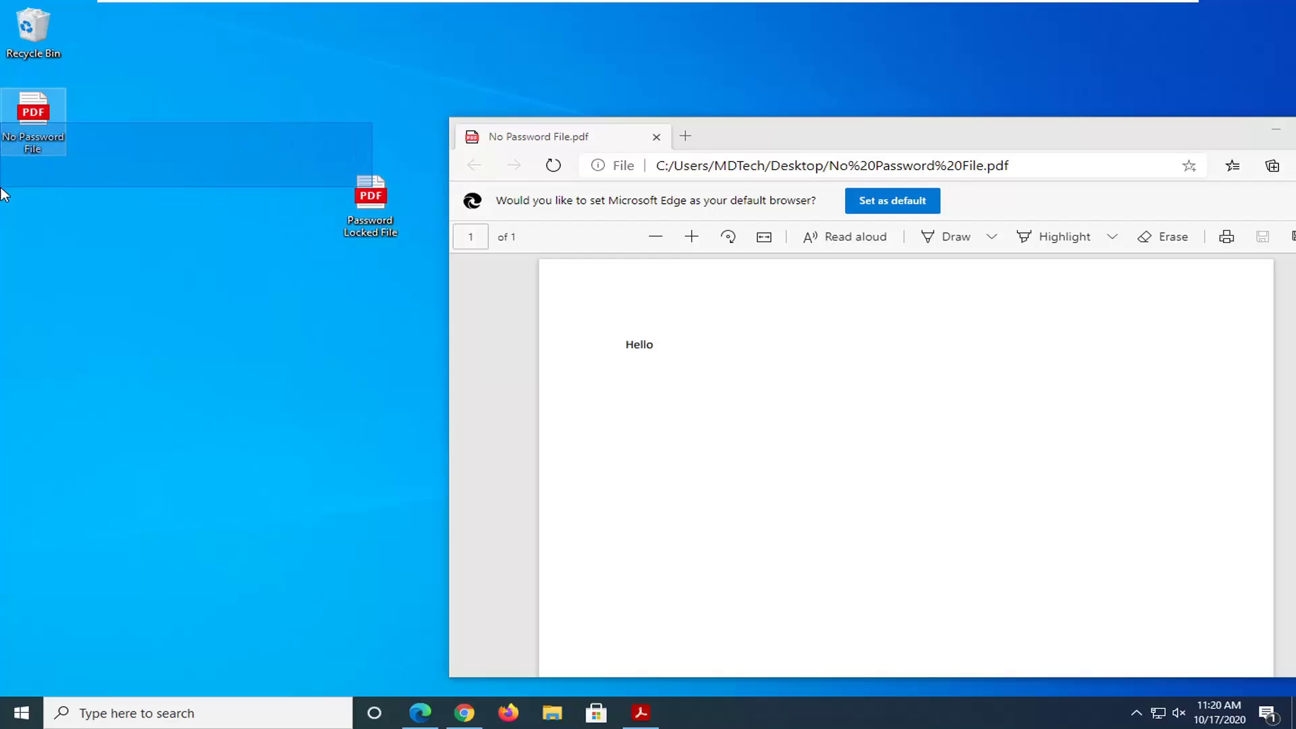
{"action": "left_click_drag", "start_coordinate": [409, 267], "coordinate": [41, 132]}
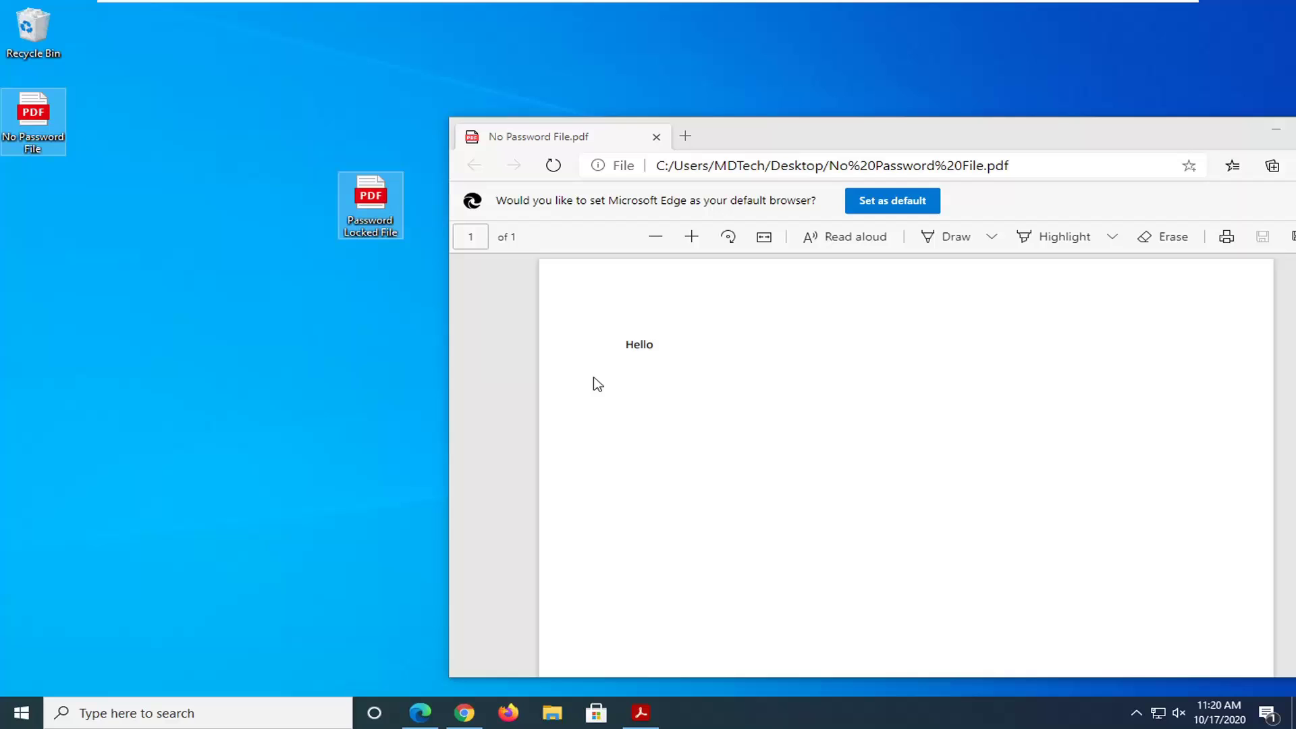
{"action": "mouse_move", "coordinate": [918, 127]}
{"action": "left_mouse_down"}
{"action": "mouse_move", "coordinate": [678, 85]}
{"action": "mouse_move", "coordinate": [679, 71]}
{"action": "left_mouse_up"}
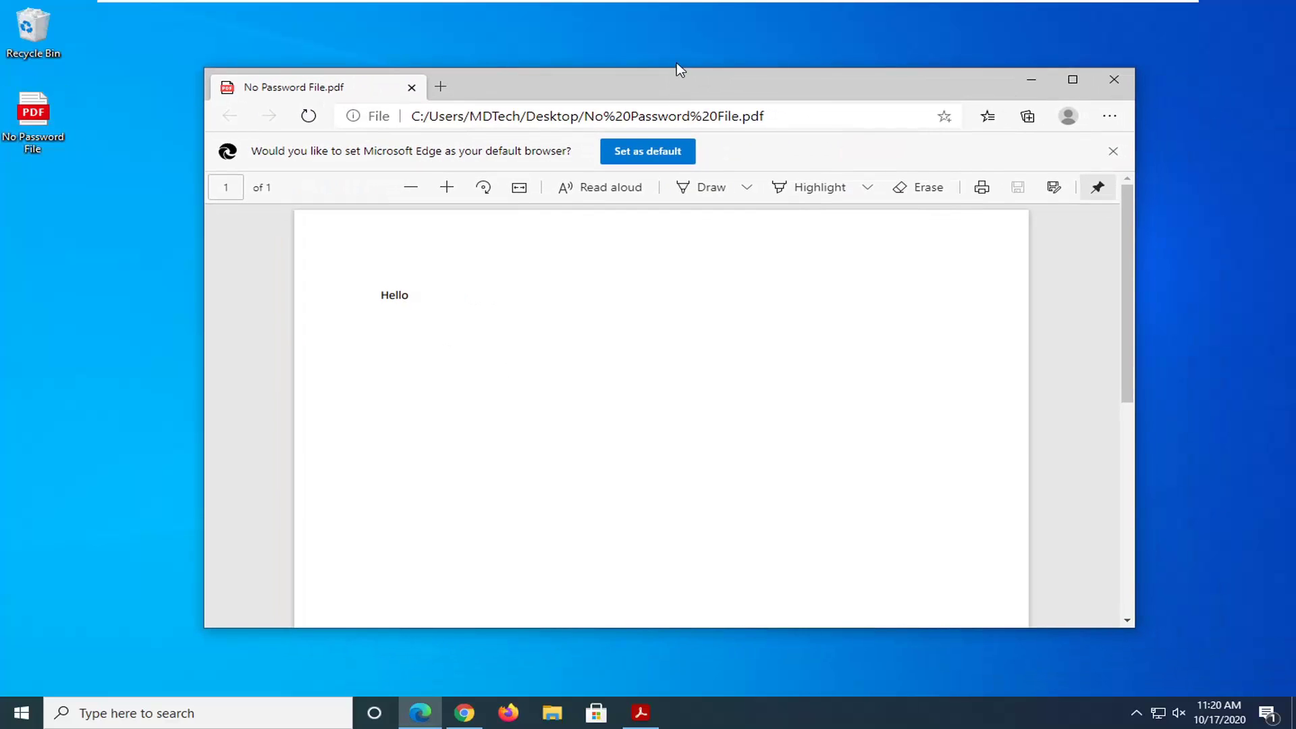
Step: Close the Edge window showing No Password File
{"action": "left_click", "coordinate": [1114, 80]}
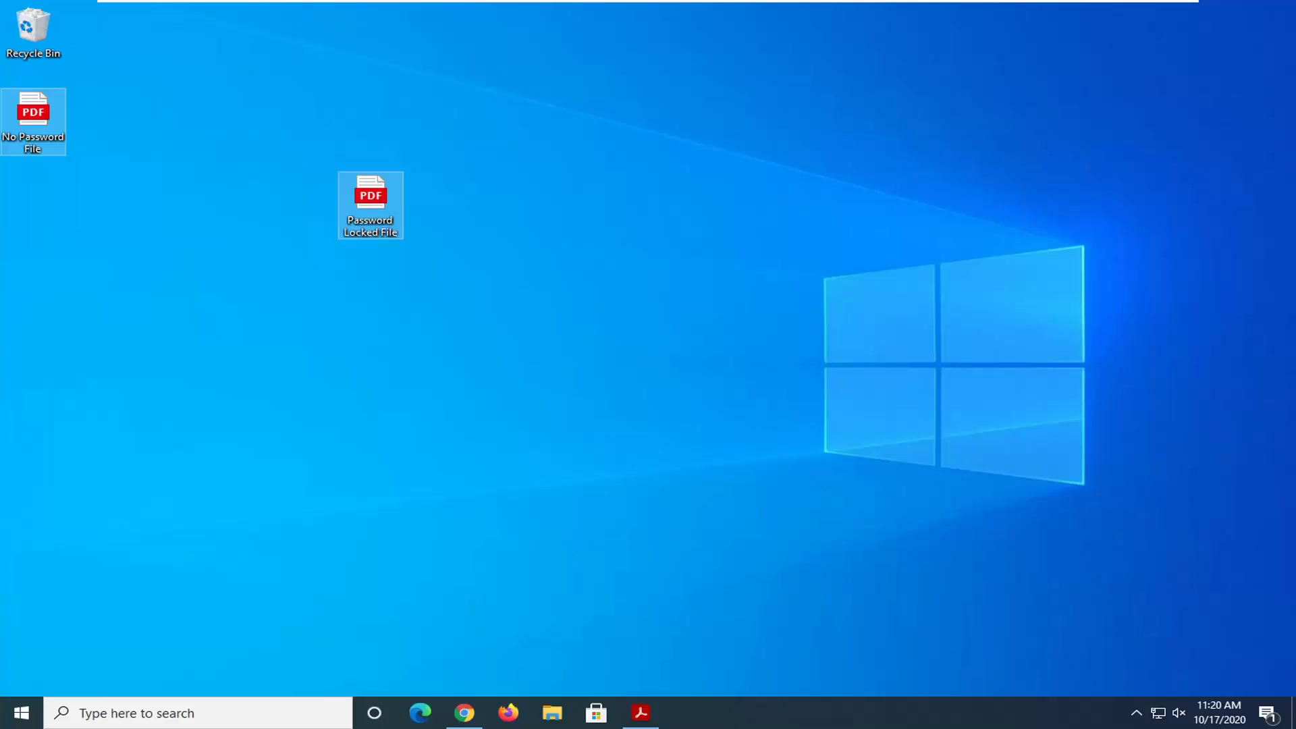